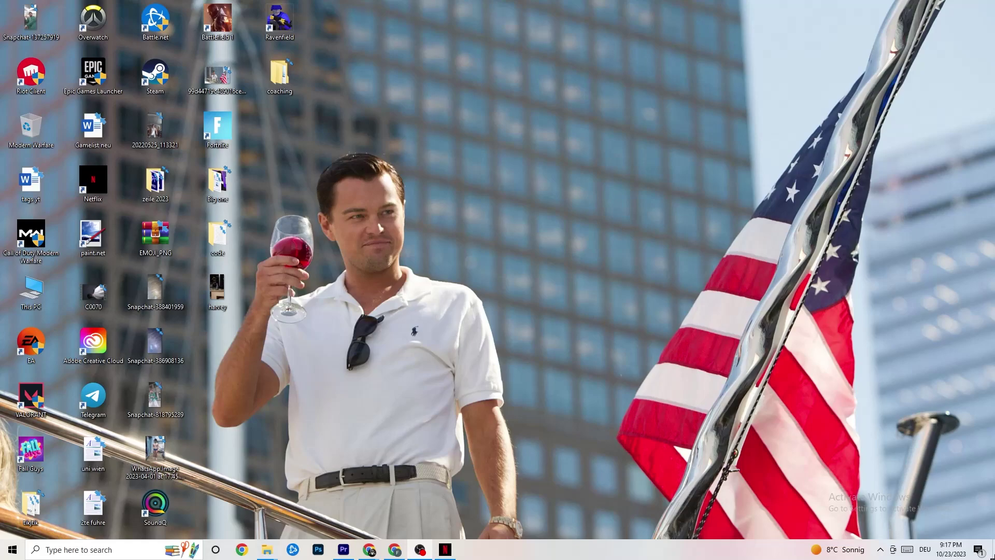
# Step: Open the Windows display settings and view the scaling options for text, apps, and other items
pyautogui.click(12, 549)
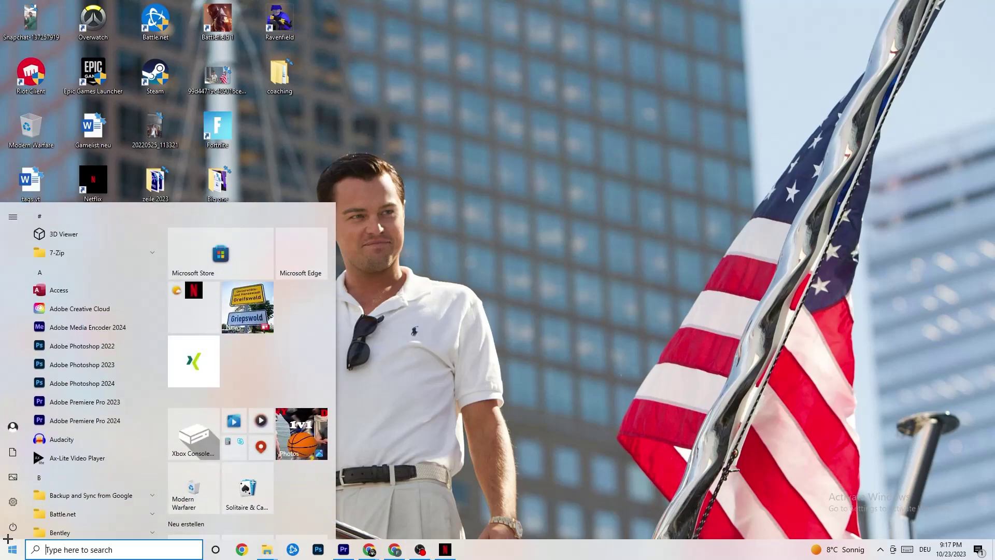
pyautogui.click(14, 502)
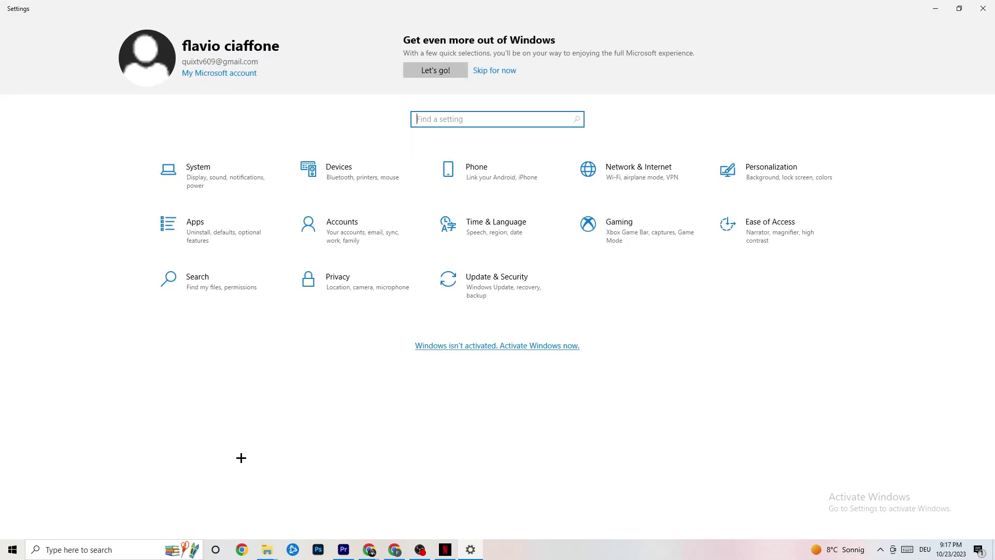
pyautogui.click(214, 180)
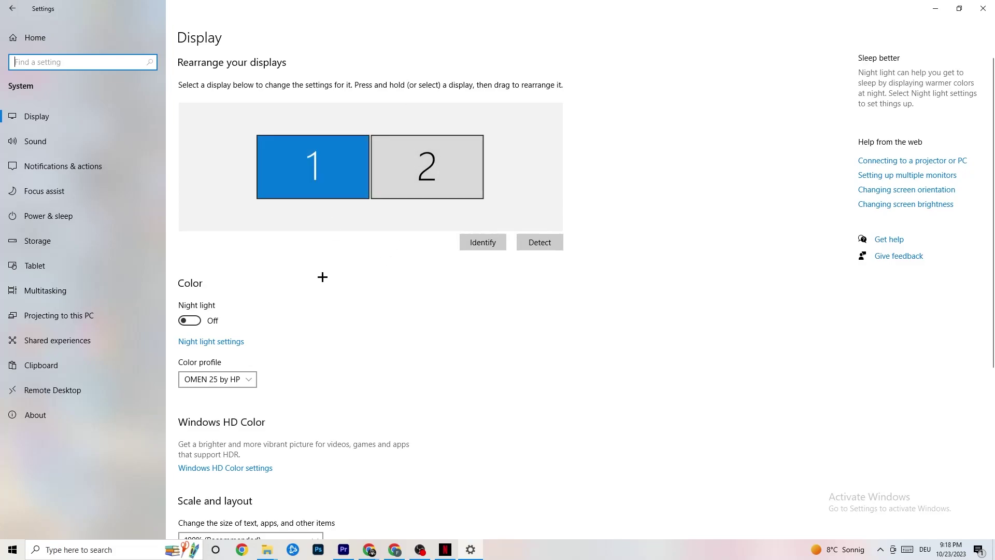
pyautogui.scroll(-5, 339, 185)
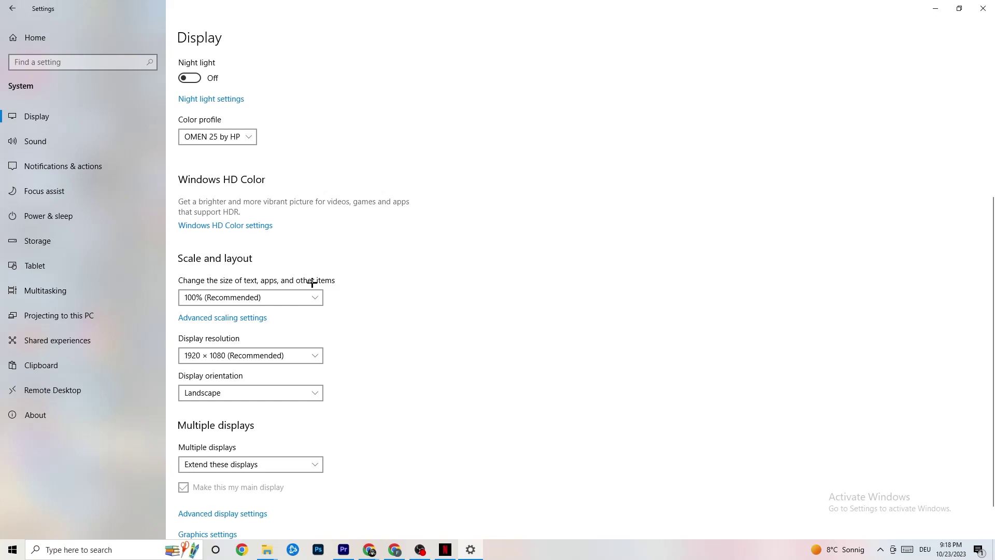
pyautogui.click(305, 297)
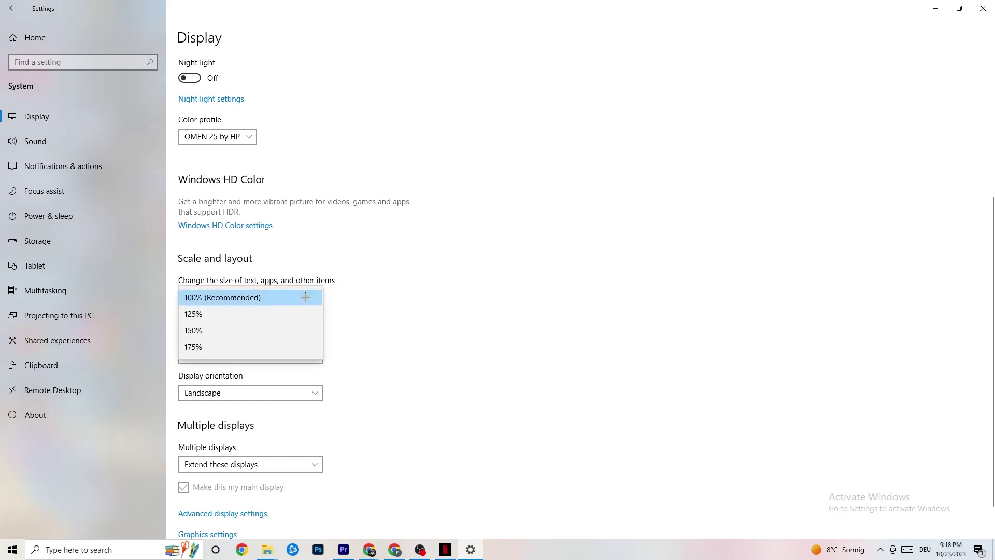
pyautogui.click(426, 254)
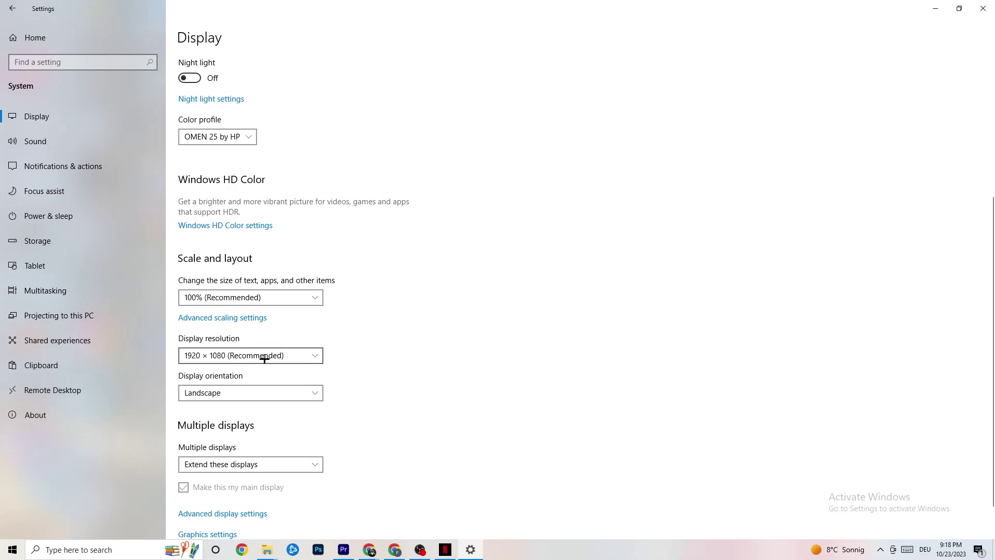
# Step: Check the available display resolution options without changing the selected resolution
pyautogui.click(316, 355)
pyautogui.click(434, 322)
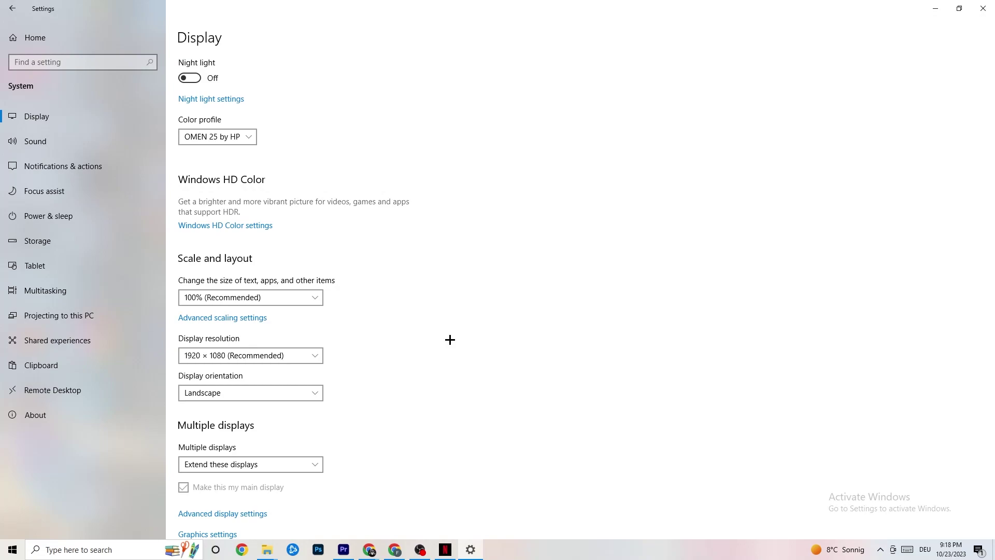
pyautogui.click(313, 355)
pyautogui.click(409, 332)
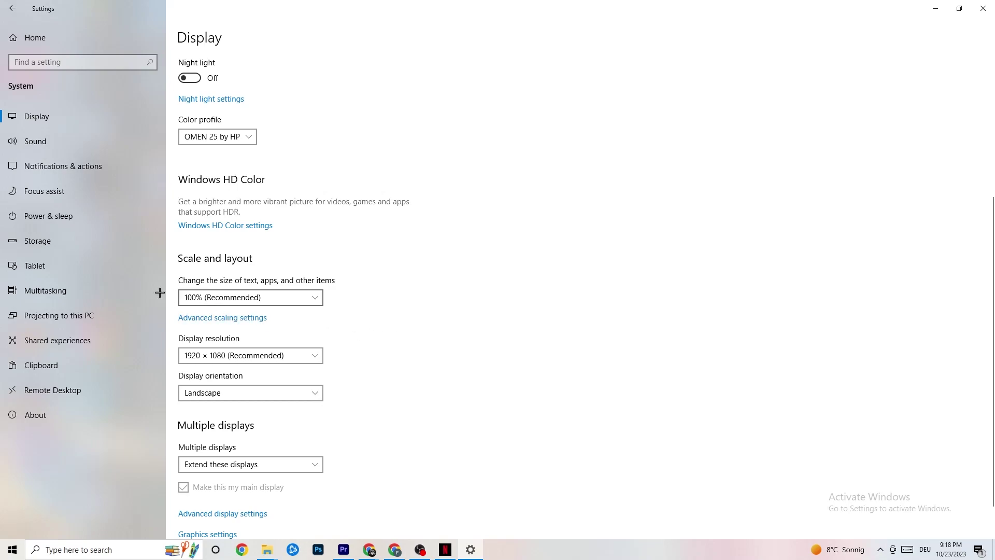
# Step: Open the Storage Sense configuration and review the recycle bin deletion periods, then leave the page
pyautogui.click(65, 248)
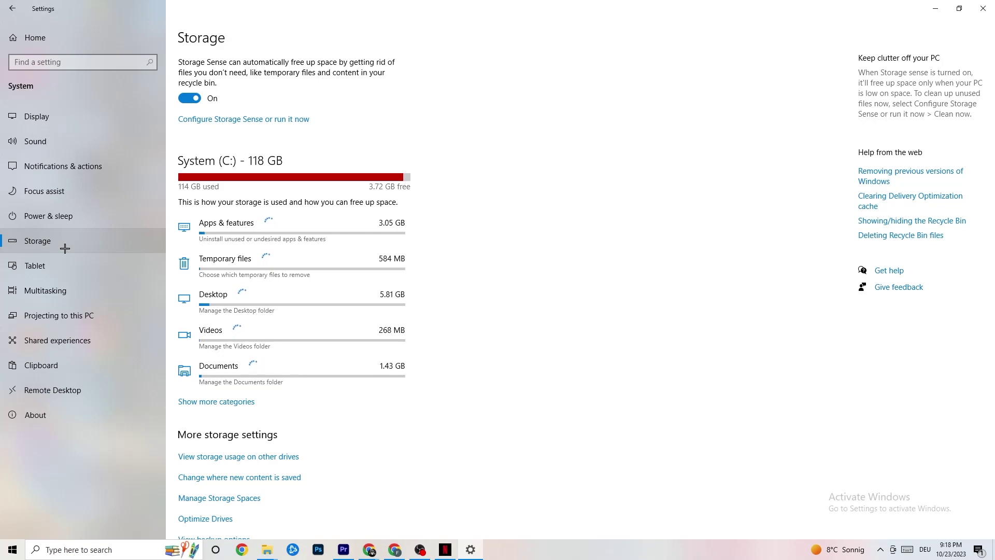
pyautogui.click(286, 122)
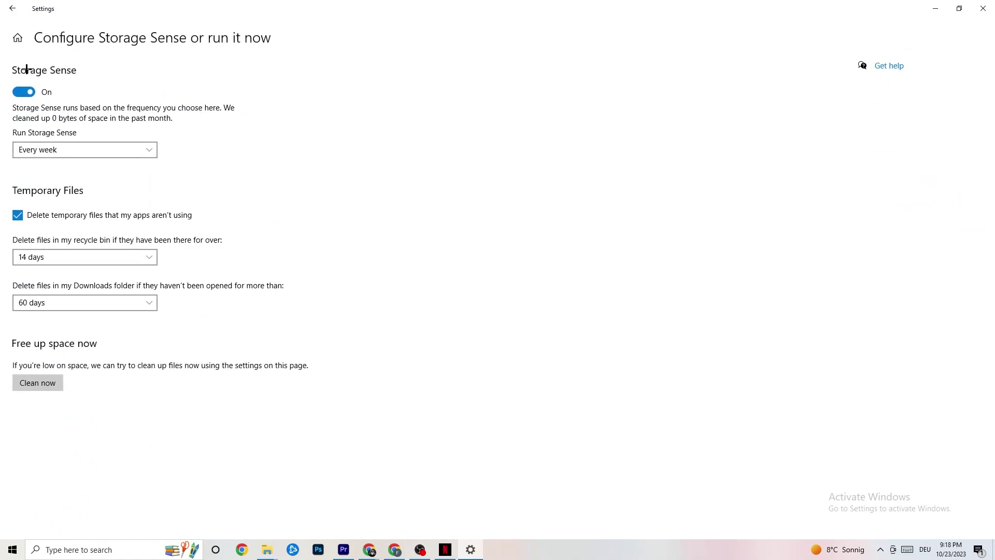
pyautogui.click(104, 260)
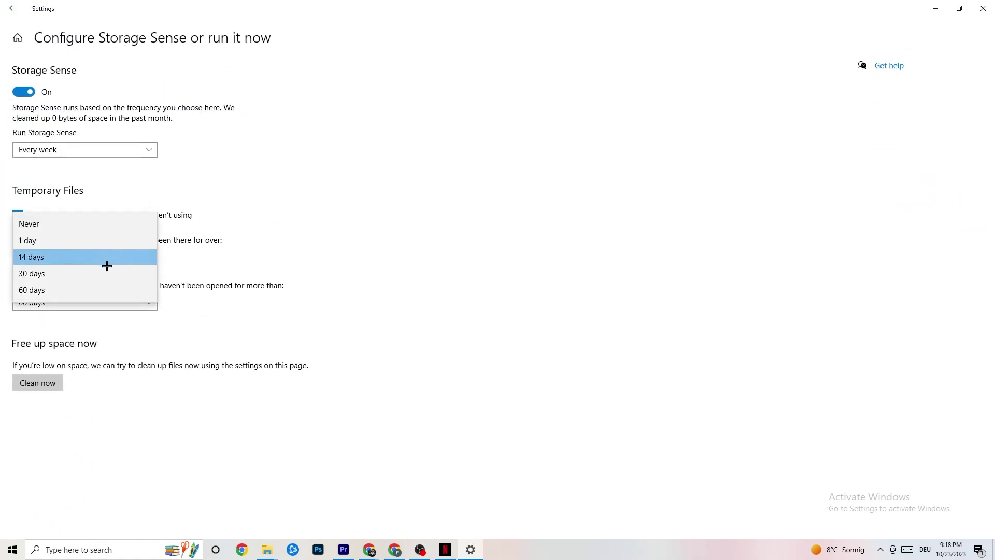
pyautogui.click(205, 227)
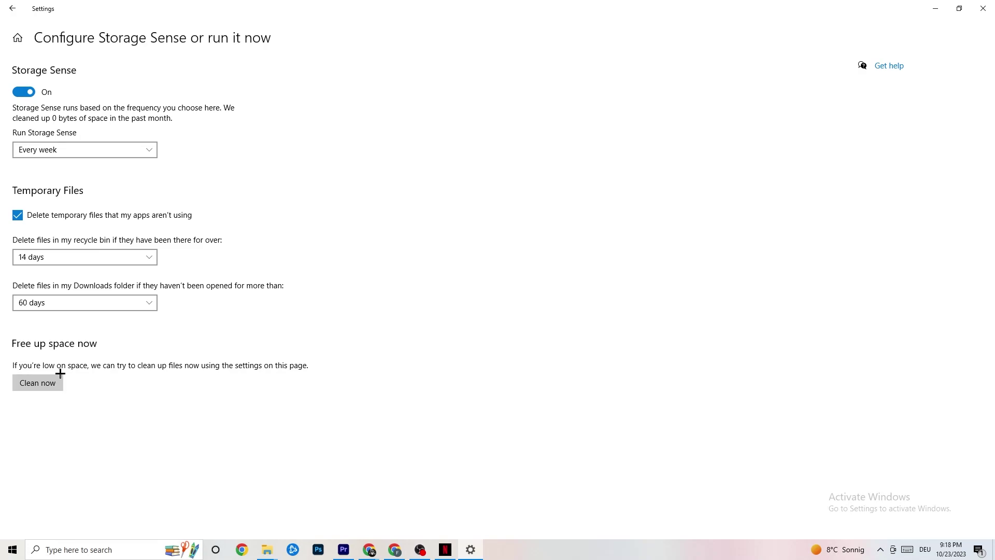
pyautogui.click(9, 5)
# Step: Review the available power plans through the additional power settings of Power & sleep, then return to the Settings home
pyautogui.click(229, 162)
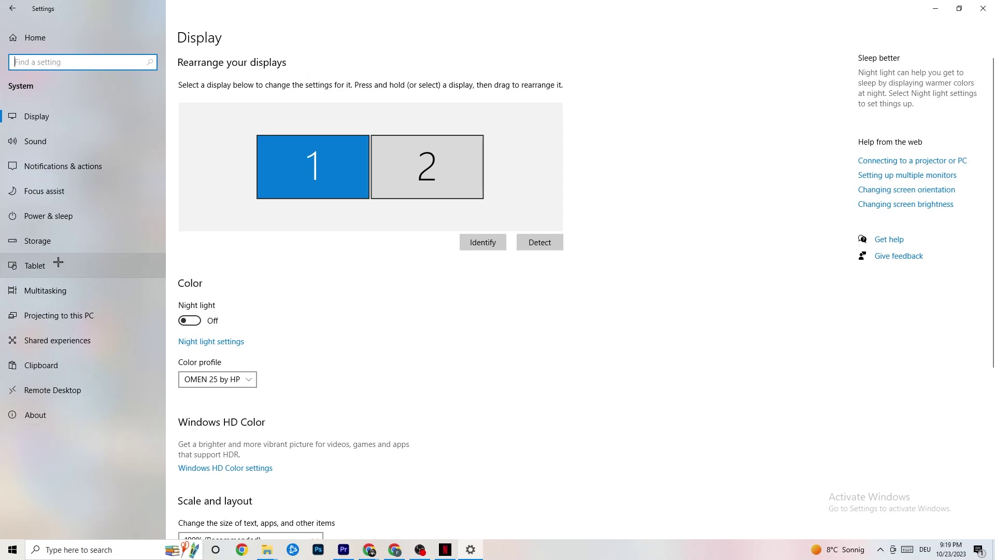
pyautogui.click(34, 213)
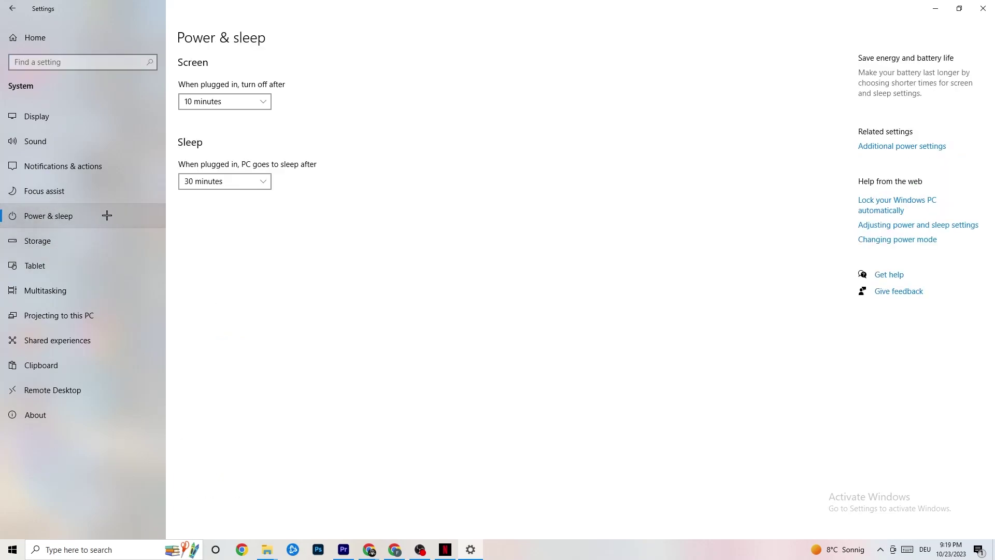
pyautogui.click(897, 147)
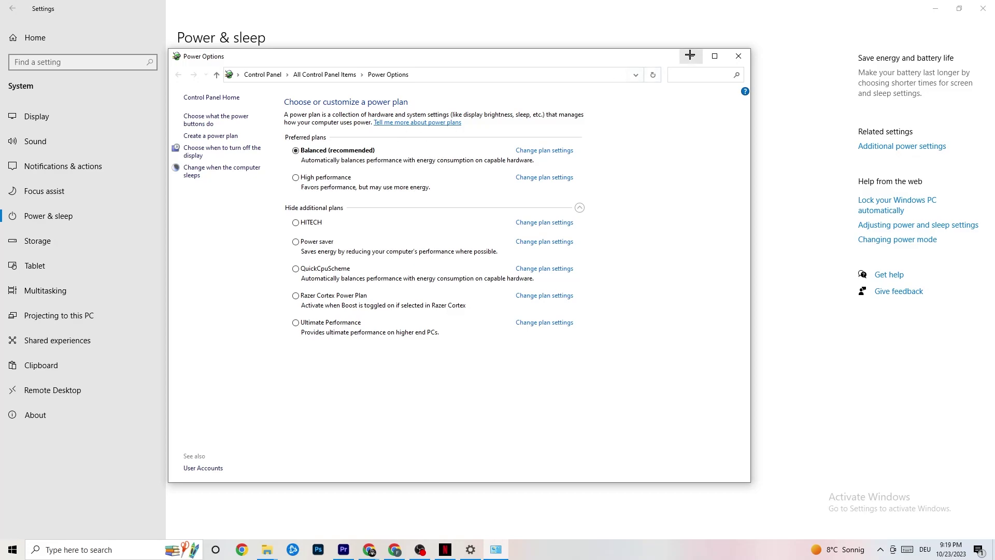
pyautogui.click(739, 57)
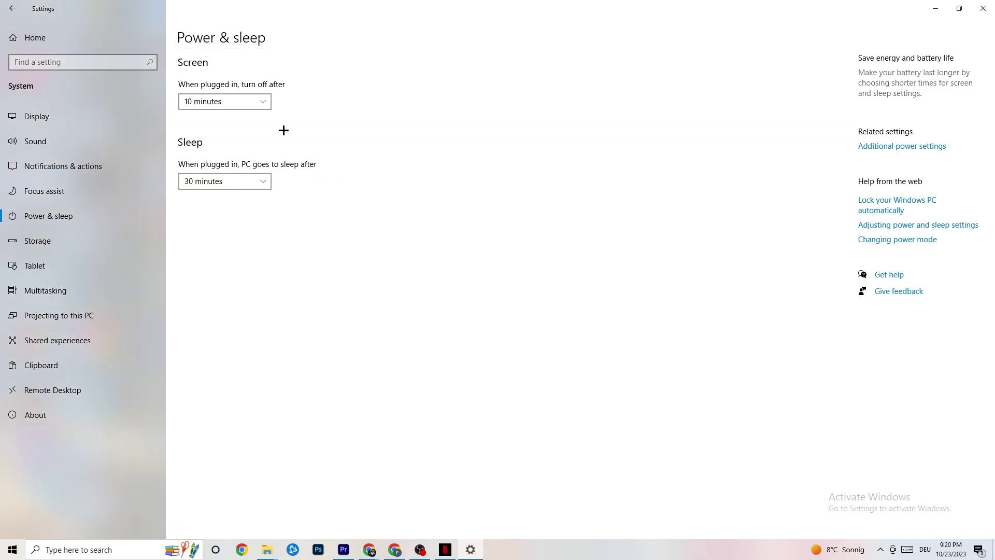
pyautogui.click(18, 7)
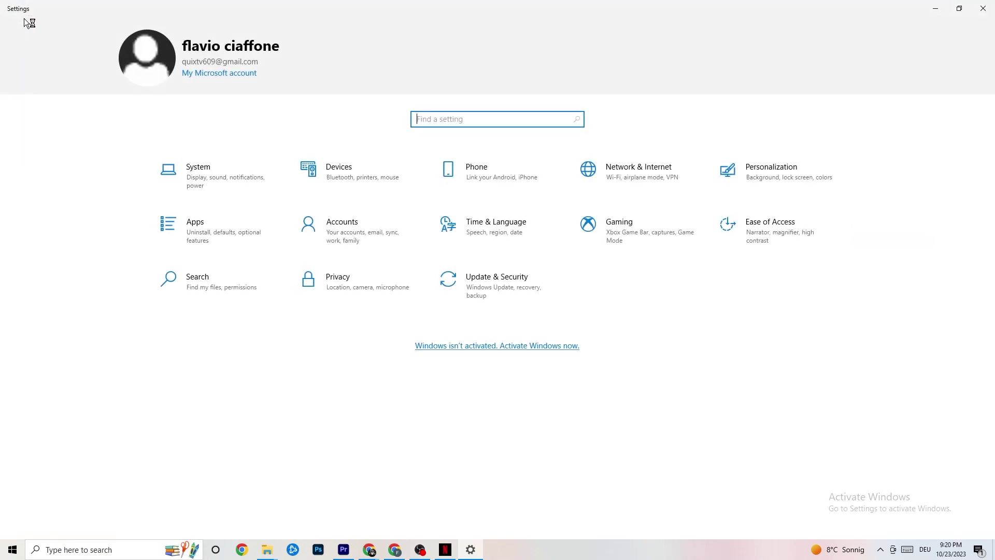
# Step: Review the Xbox Game Bar, Captures, and Game Mode pages of the gaming settings
pyautogui.click(631, 243)
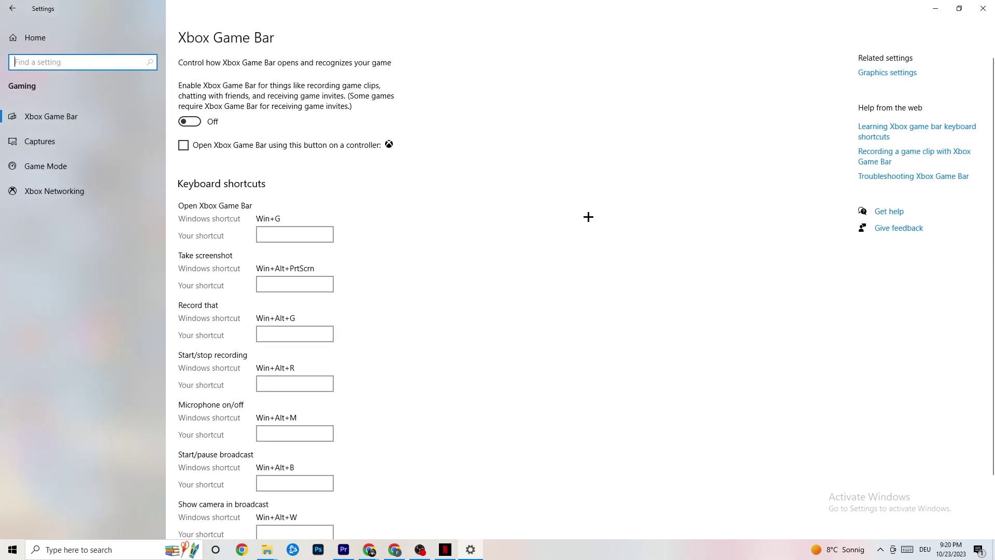
pyautogui.scroll(-2, 356, 238)
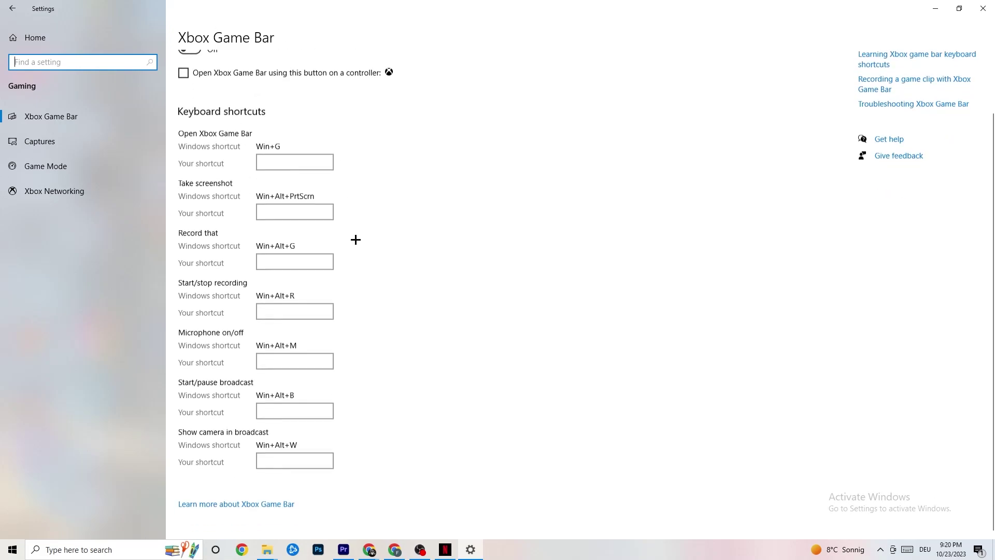
pyautogui.scroll(2, 322, 254)
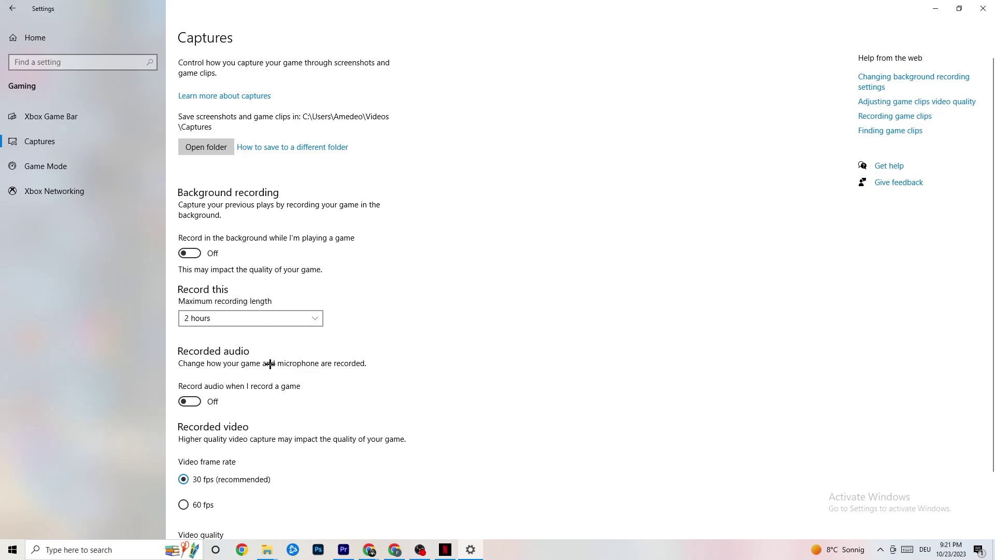
pyautogui.scroll(-3, 271, 360)
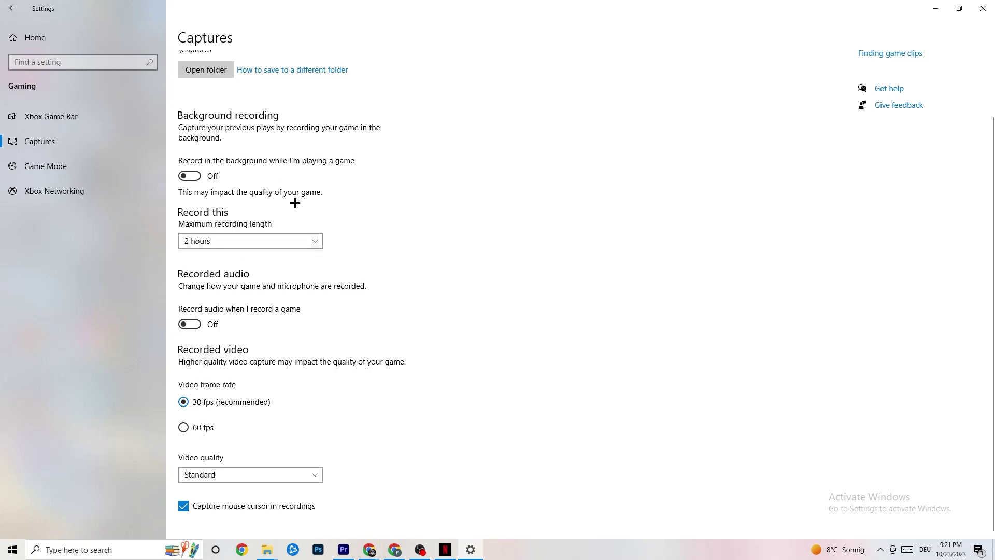
pyautogui.click(78, 171)
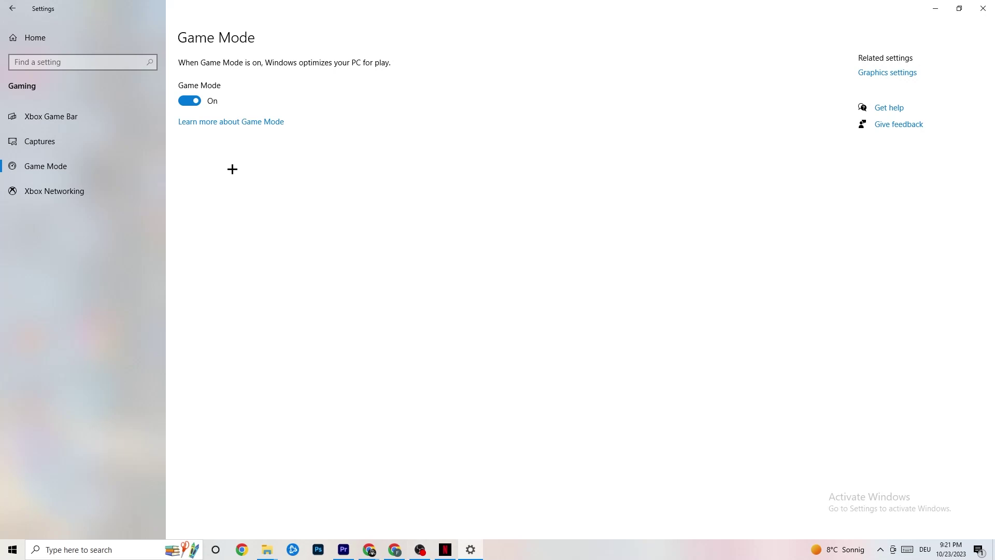
pyautogui.click(17, 8)
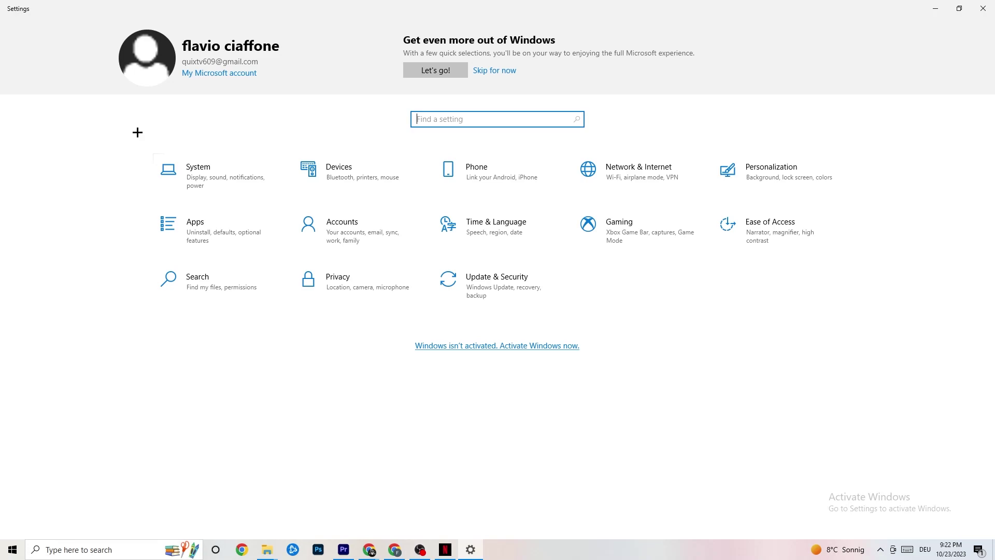
# Step: Check the Windows Update and Troubleshoot pages in Update & Security, then close the settings window
pyautogui.click(515, 294)
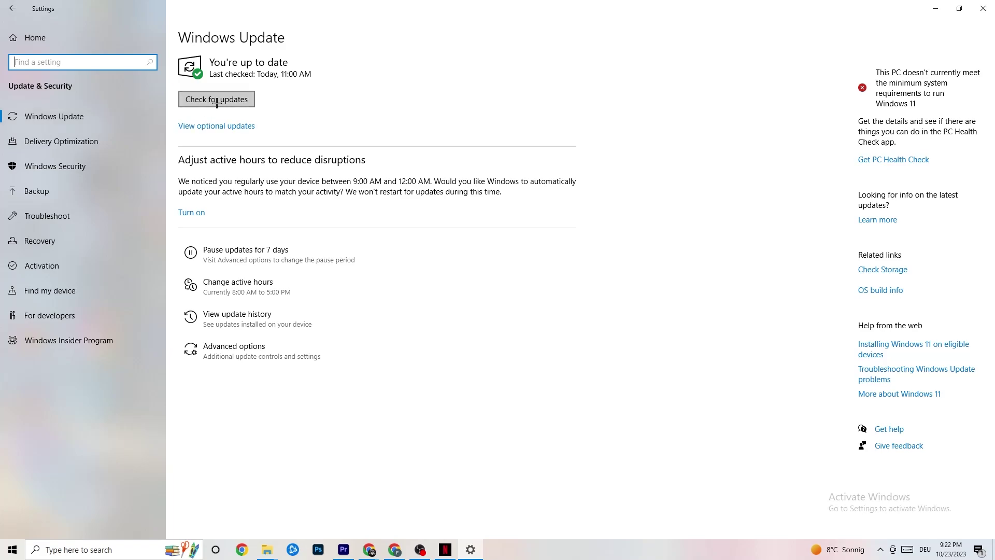
pyautogui.click(298, 75)
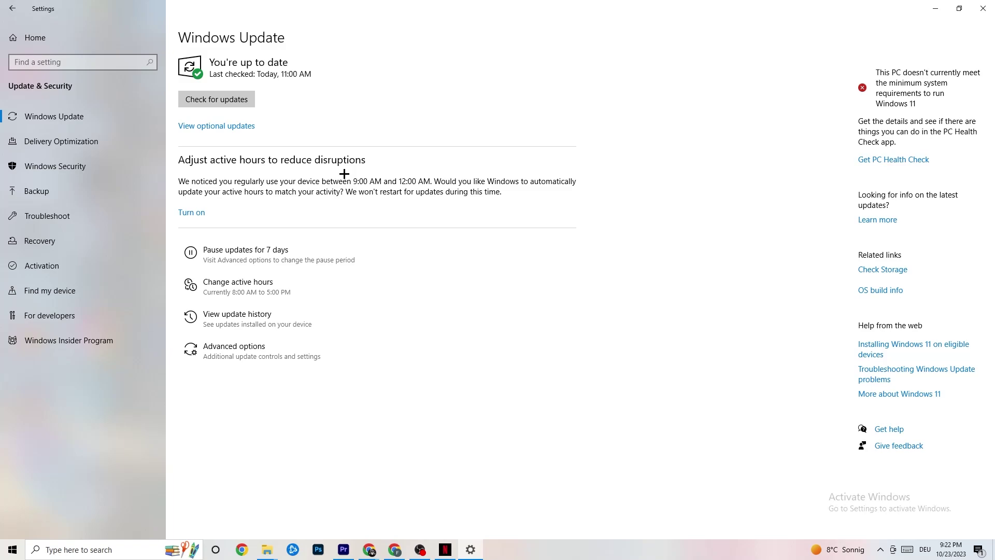
pyautogui.click(78, 217)
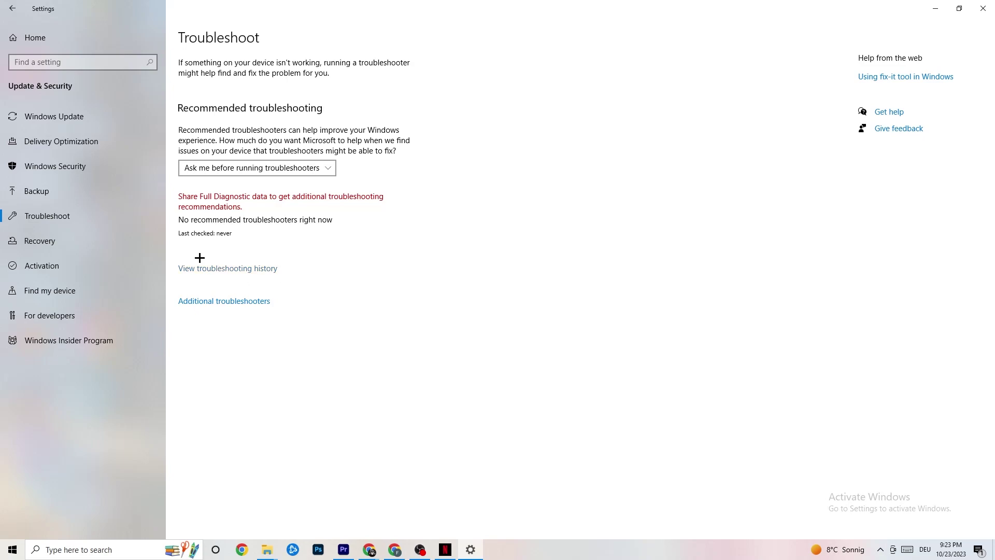
pyautogui.click(978, 2)
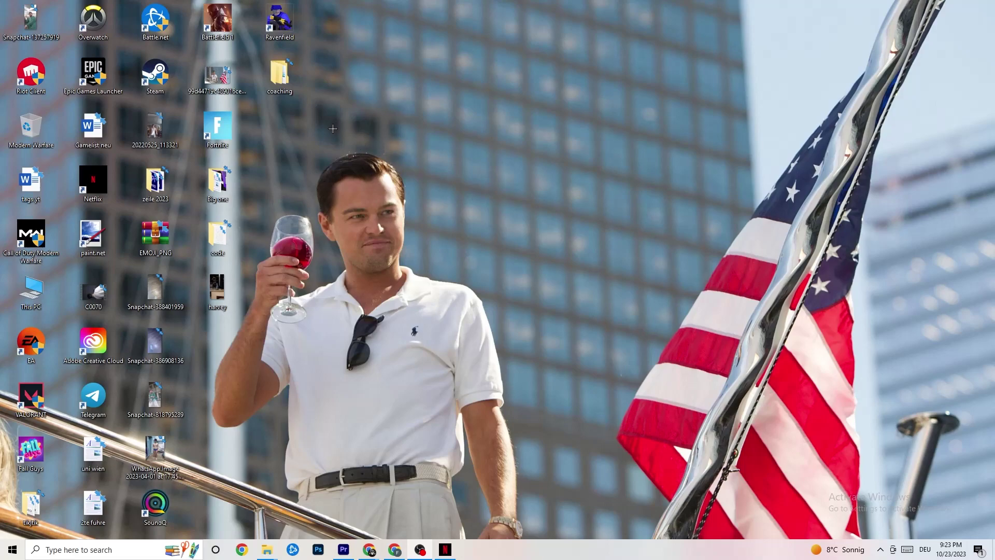
# Step: Move the Steam shortcut to a free area of the desktop and run it as administrator
pyautogui.moveTo(176, 86); pyautogui.dragTo(575, 166)
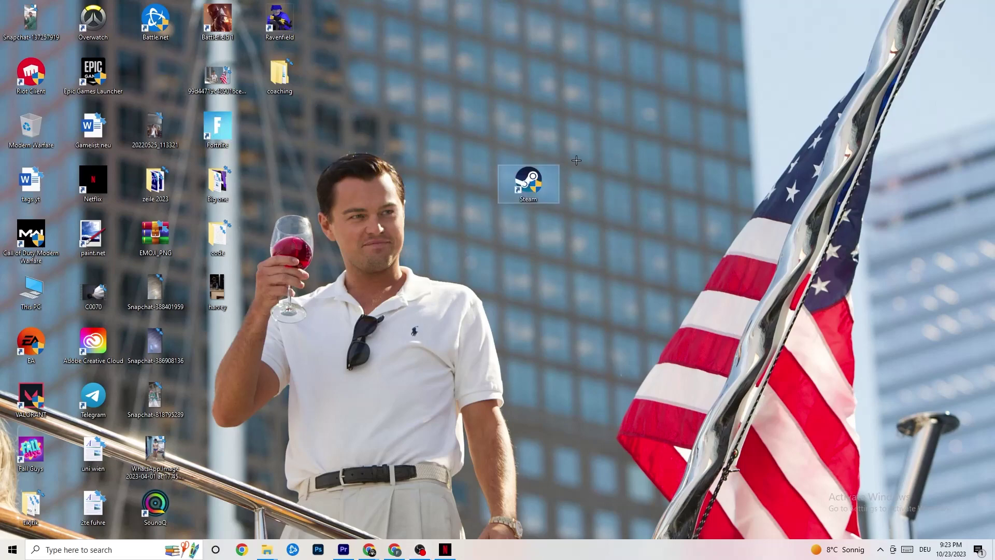
pyautogui.rightClick(528, 189)
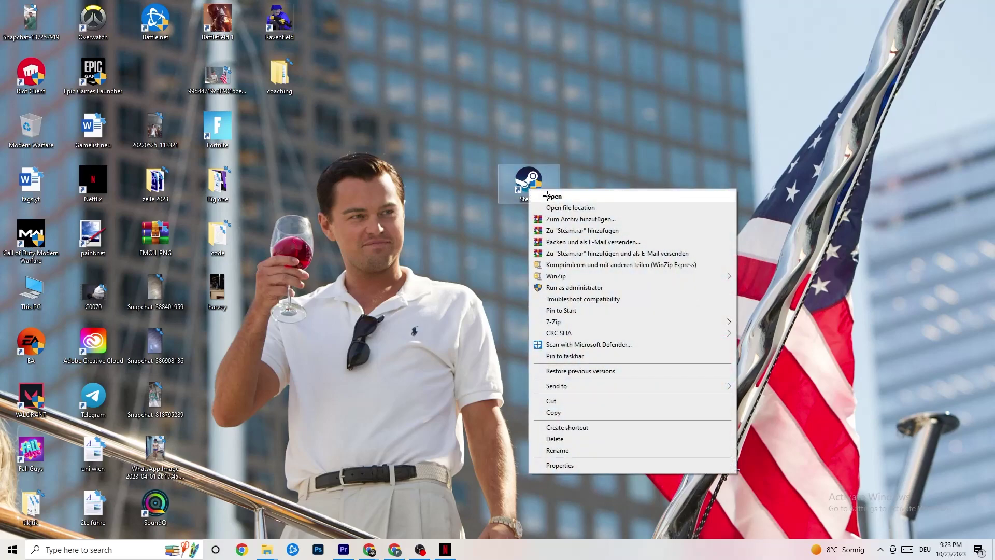
pyautogui.click(562, 286)
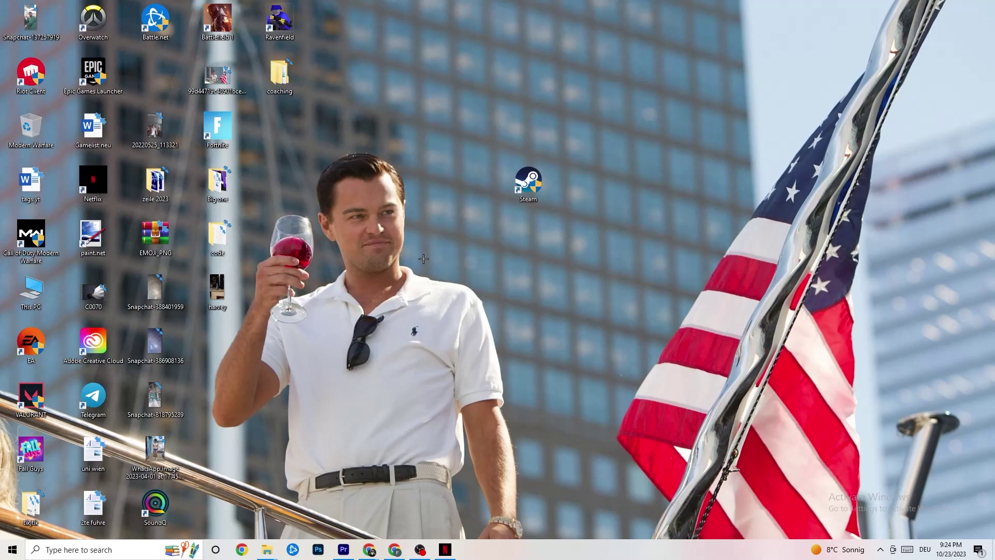
# Step: Move the Steam shortcut slightly on the desktop and review the compatibility mode options in its properties, accepting the current selection
pyautogui.moveTo(510, 194); pyautogui.dragTo(449, 194)
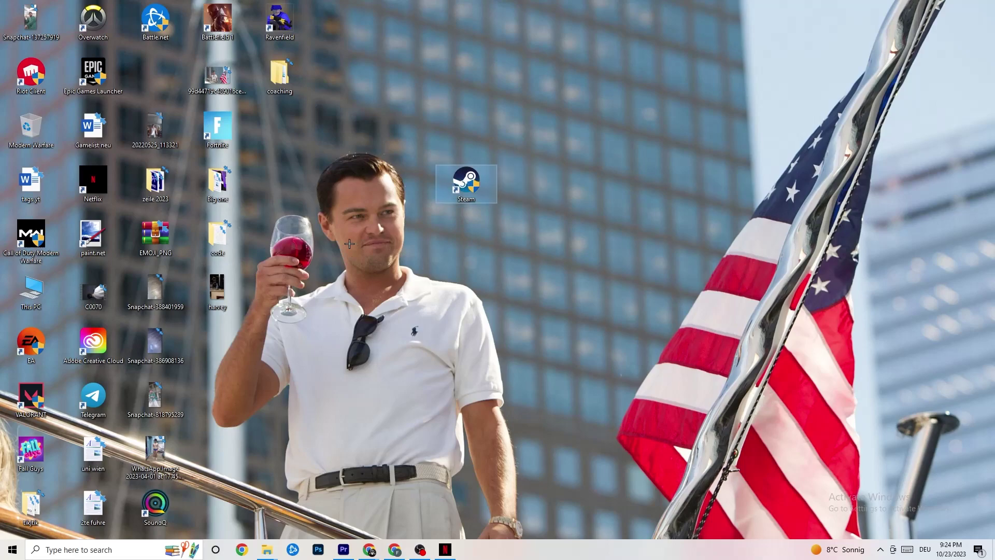
pyautogui.rightClick(458, 186)
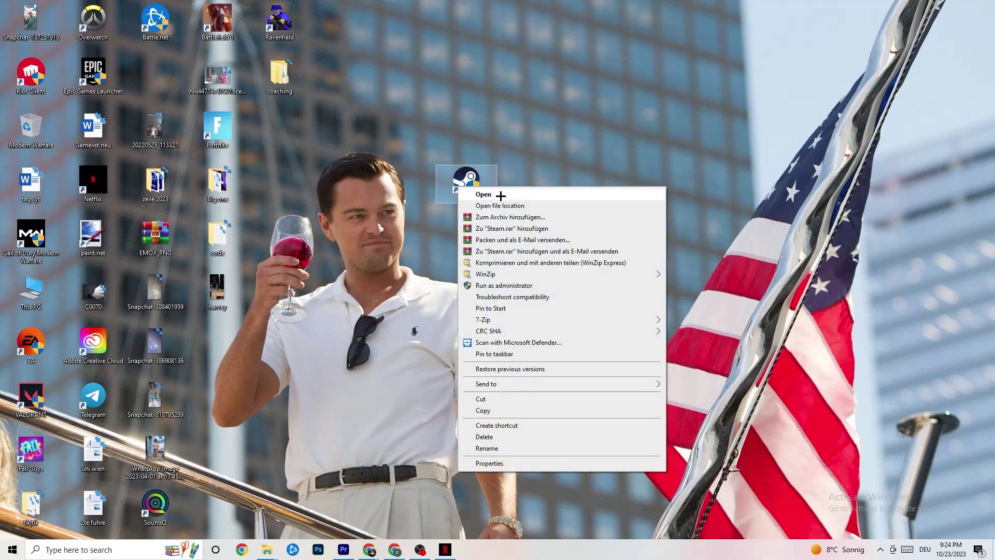
pyautogui.click(505, 463)
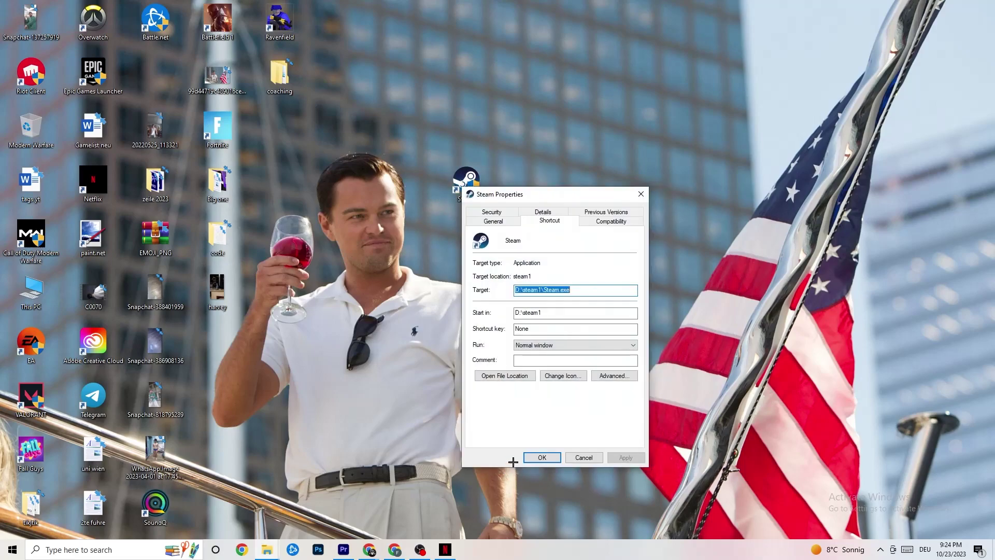
pyautogui.moveTo(544, 195); pyautogui.dragTo(400, 53)
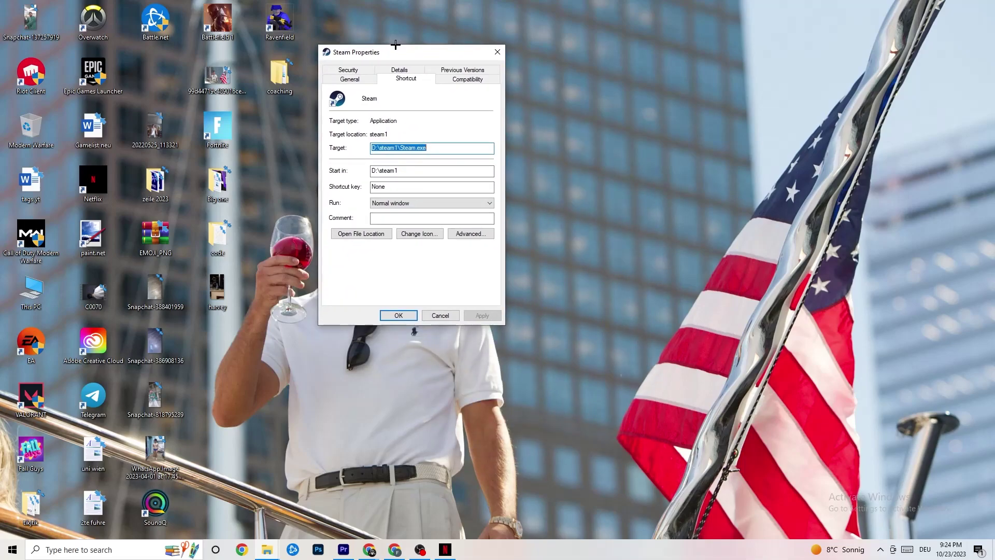
pyautogui.click(456, 79)
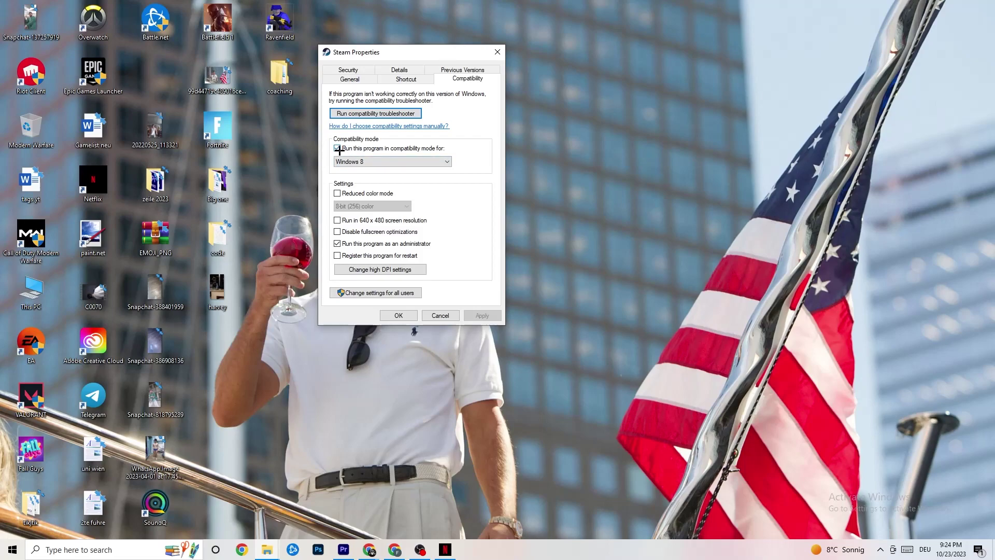
pyautogui.click(433, 159)
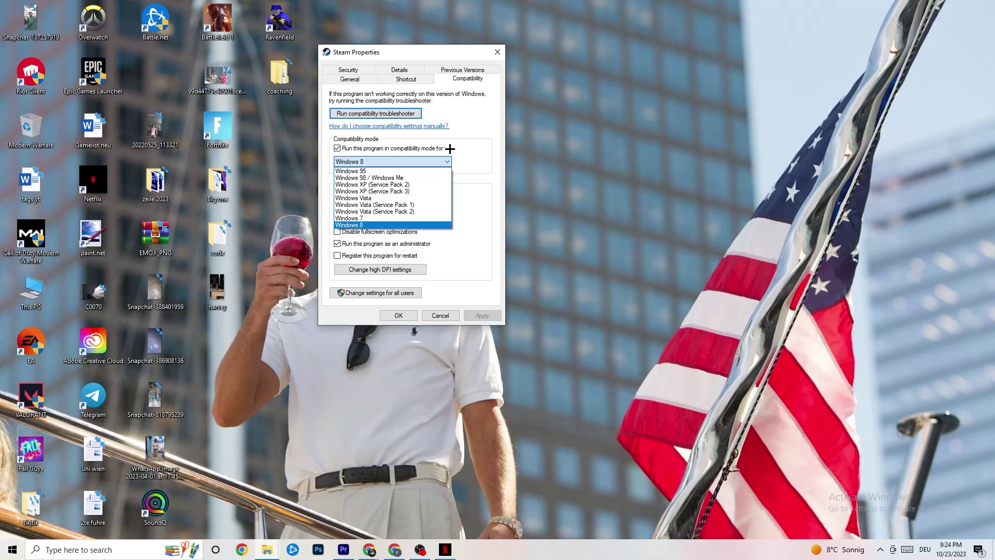
pyautogui.click(450, 148)
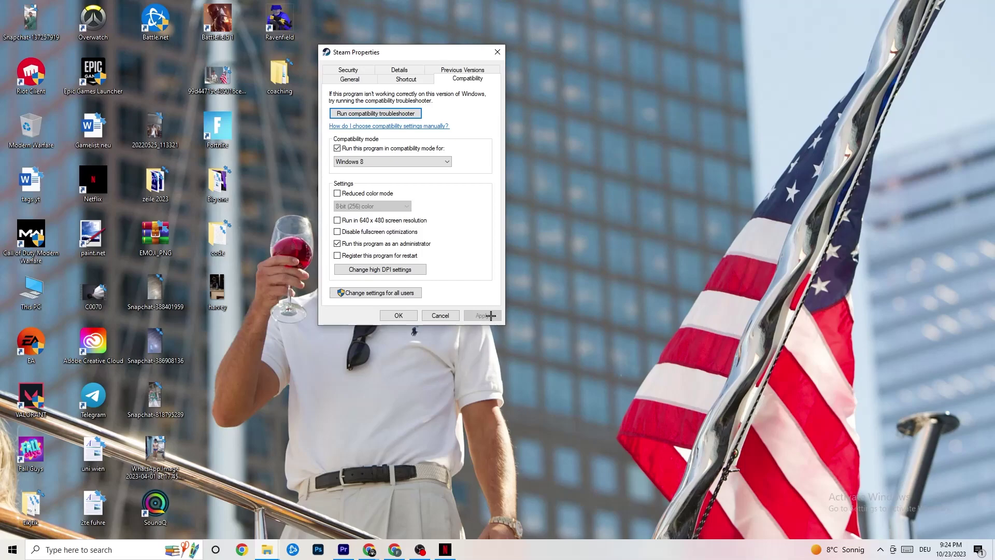
pyautogui.click(398, 314)
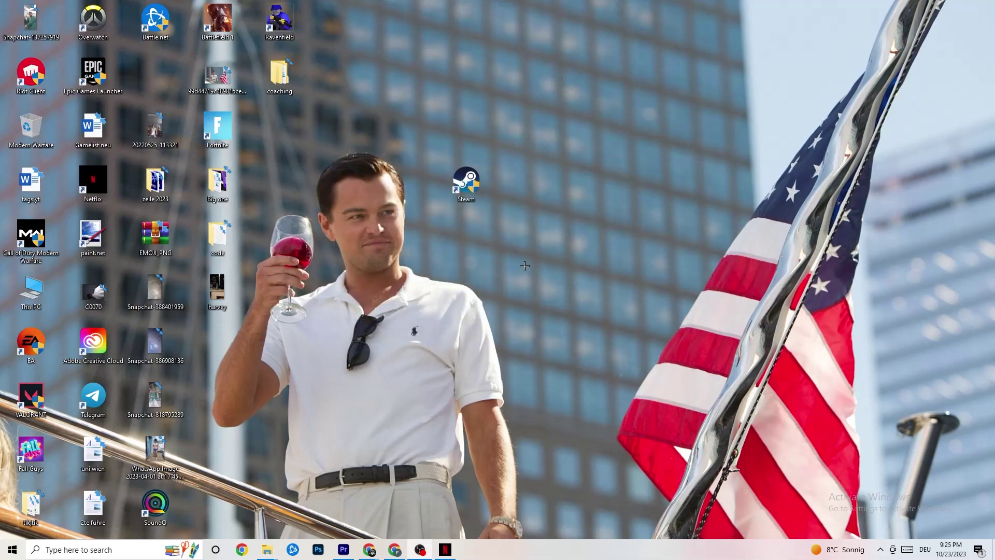
pyautogui.rightClick(479, 195)
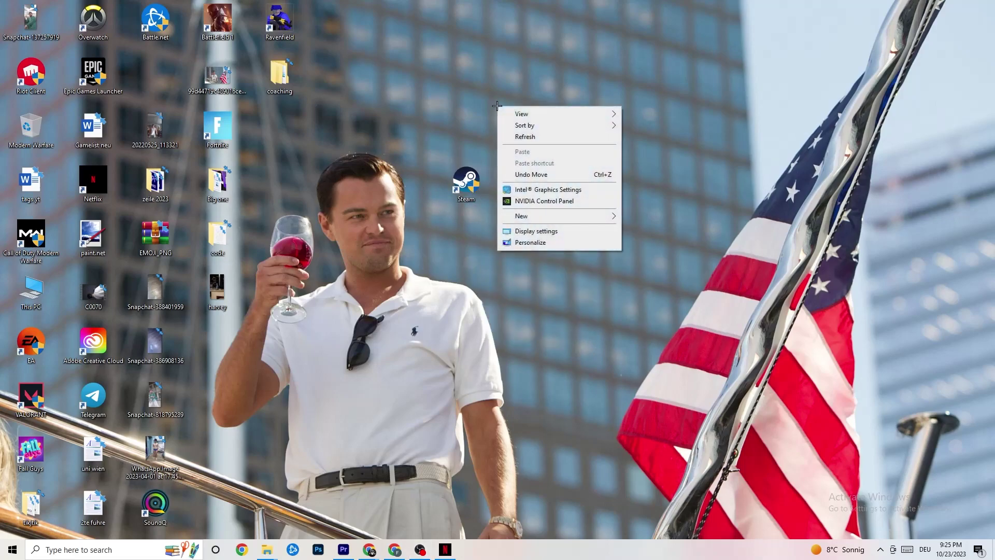
pyautogui.click(384, 21)
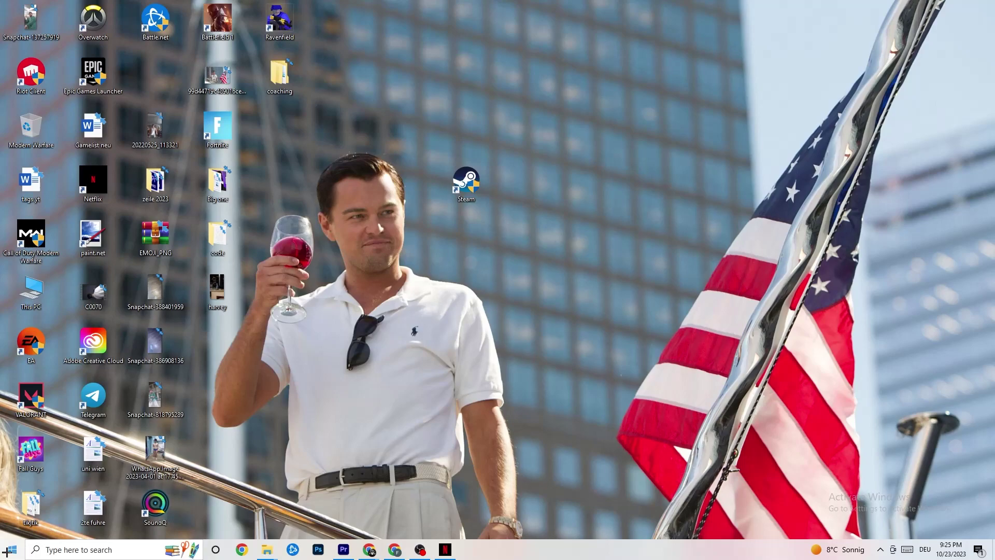
pyautogui.click(466, 180)
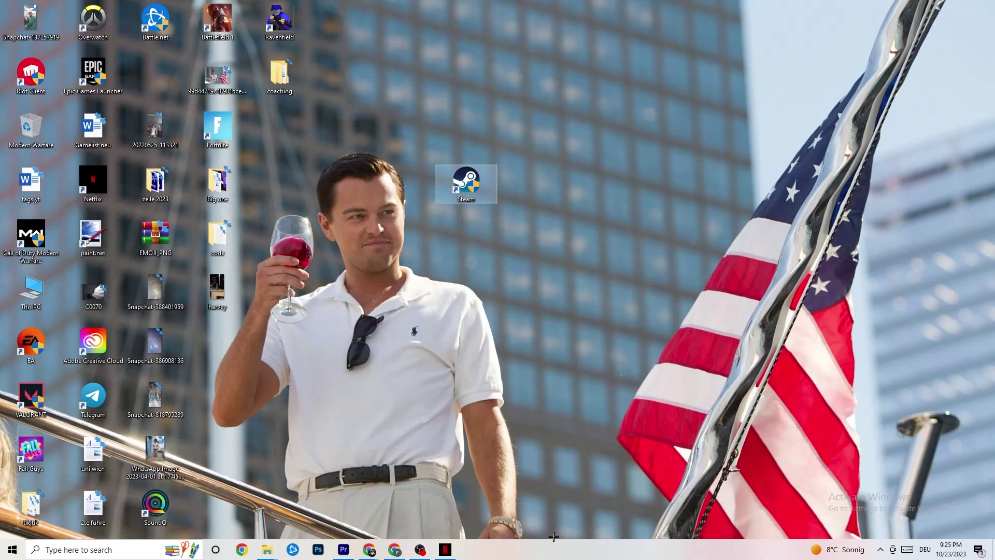
# Step: Open Task Manager maximized and review the actions available for the Windows Explorer process and the Pivot Software startup entry
pyautogui.rightClick(552, 557)
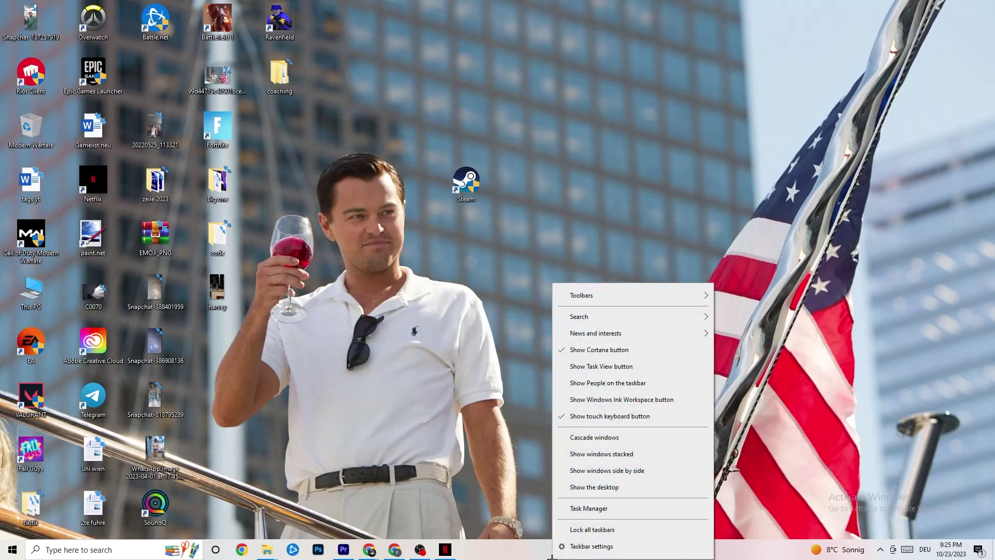
pyautogui.click(611, 508)
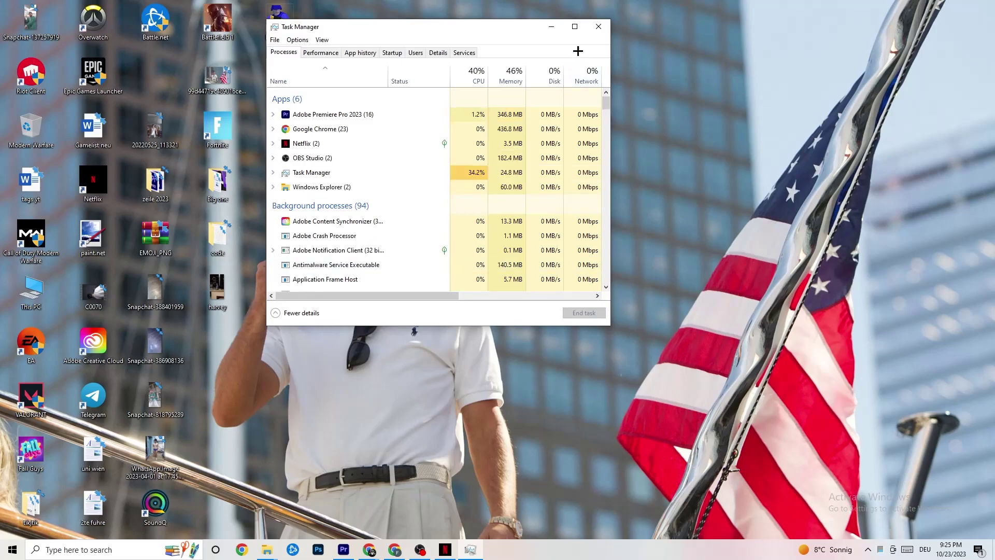
pyautogui.doubleClick(574, 29)
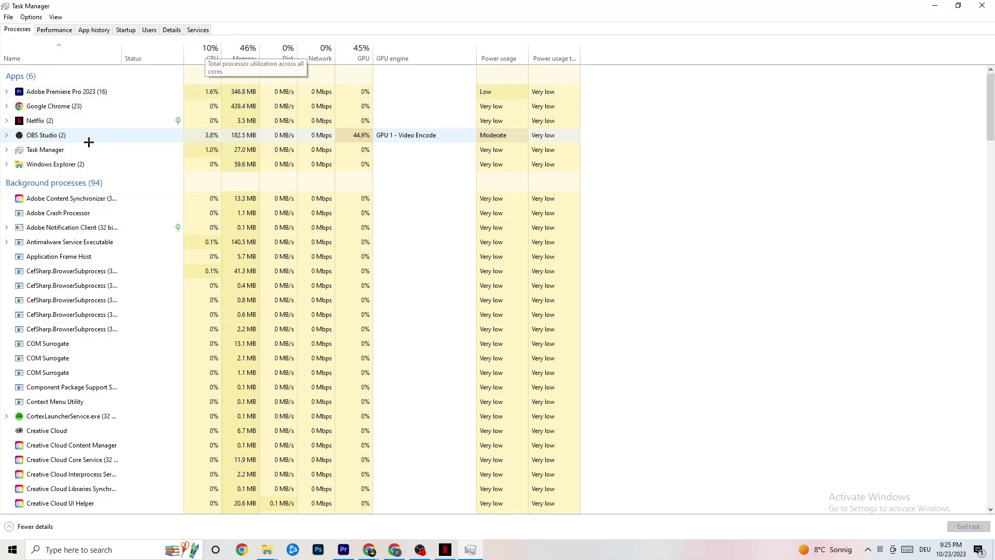
pyautogui.rightClick(66, 165)
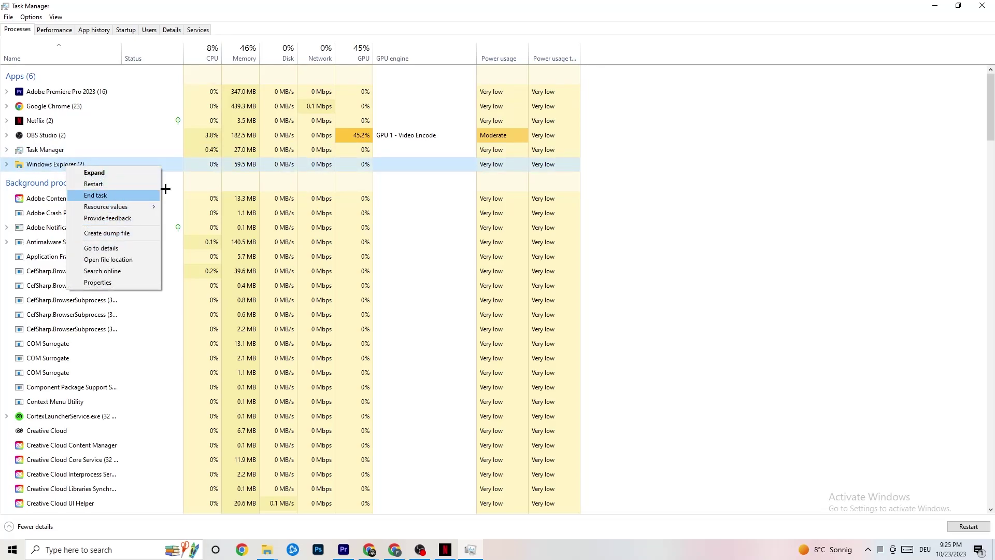
pyautogui.click(734, 146)
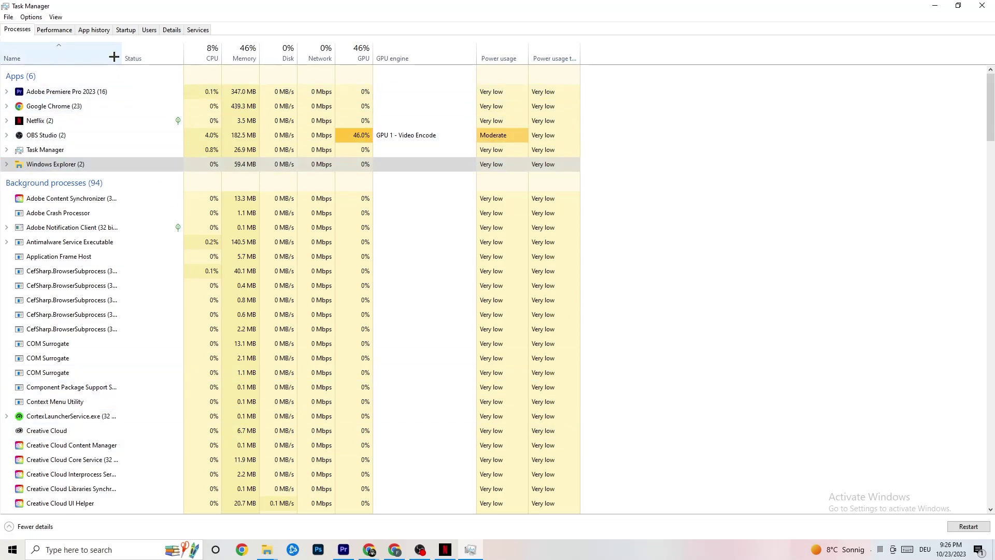
pyautogui.click(126, 29)
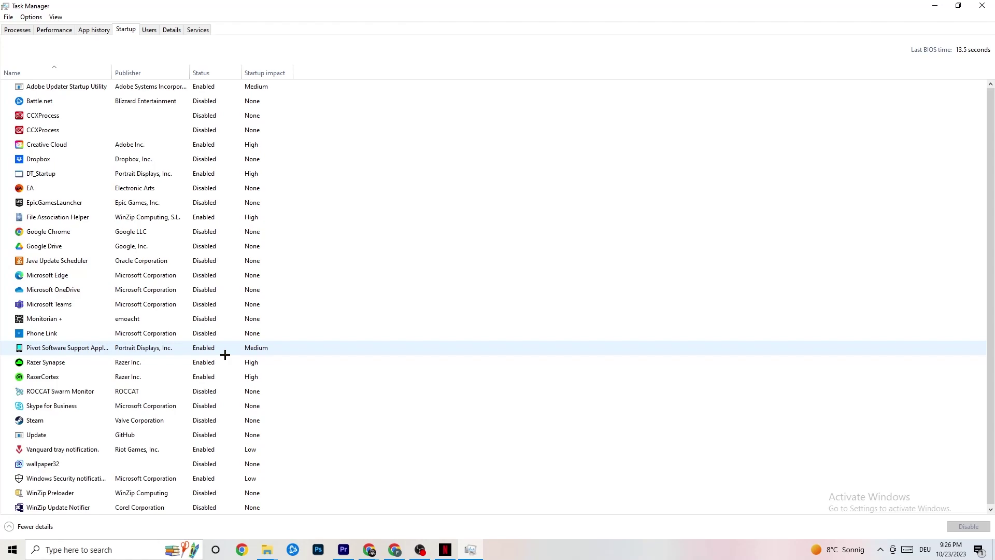
pyautogui.rightClick(203, 347)
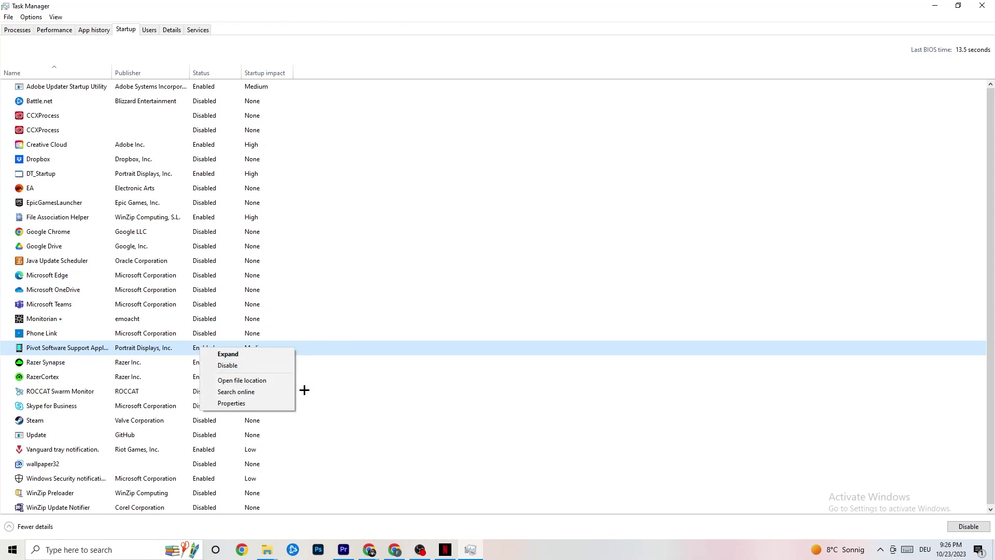
# Step: Review the priority levels available for the Adobe Premiere Pro process in the process details, and close Task Manager
pyautogui.click(171, 30)
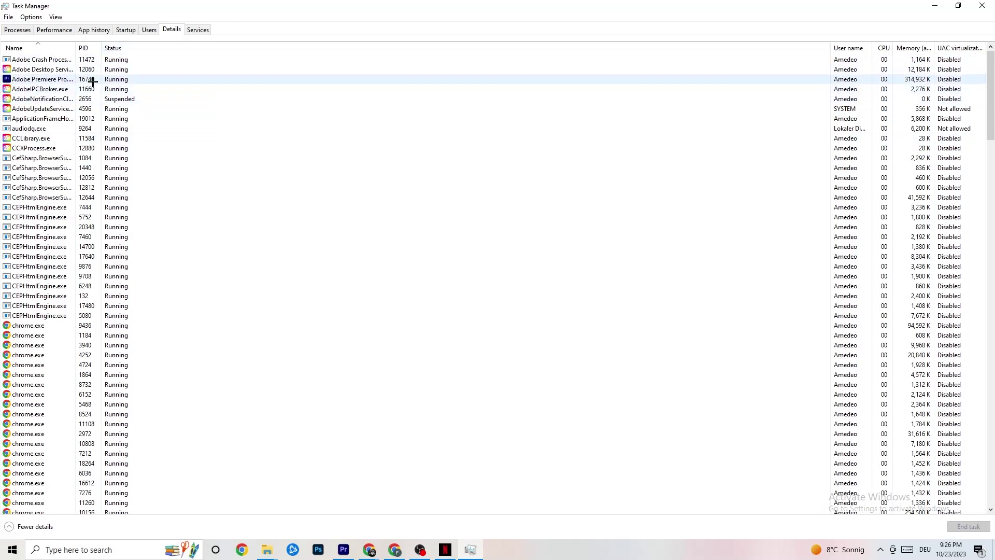
pyautogui.rightClick(43, 83)
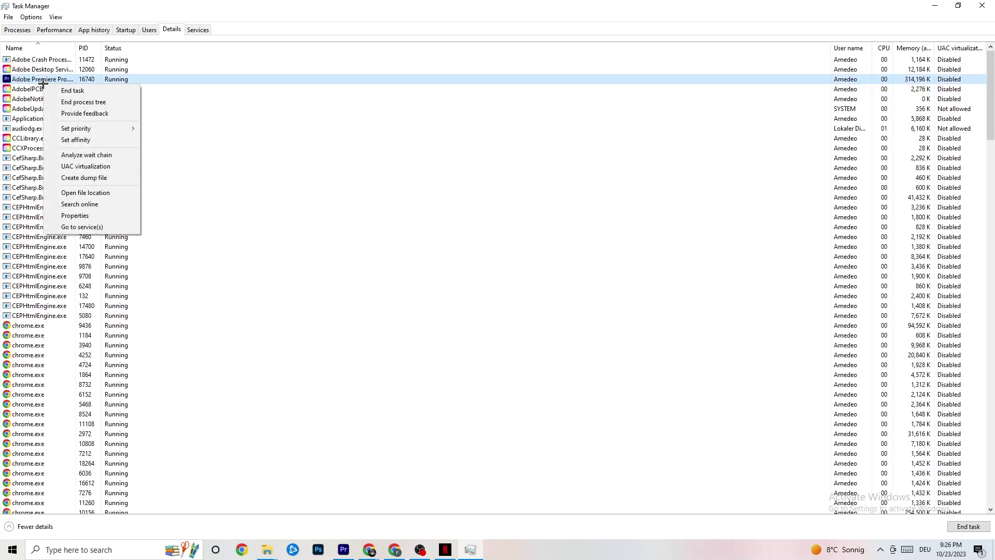
pyautogui.moveTo(89, 128)
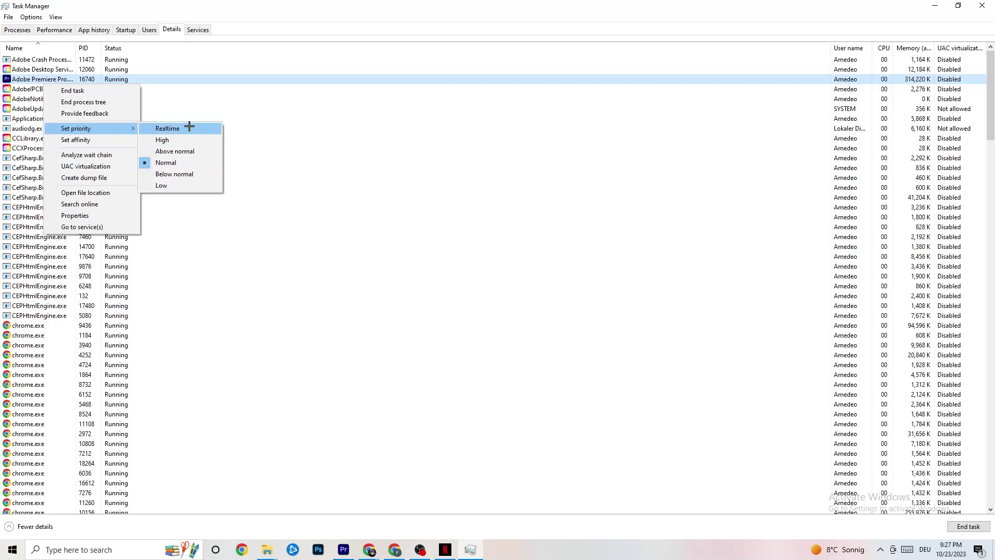
pyautogui.click(302, 96)
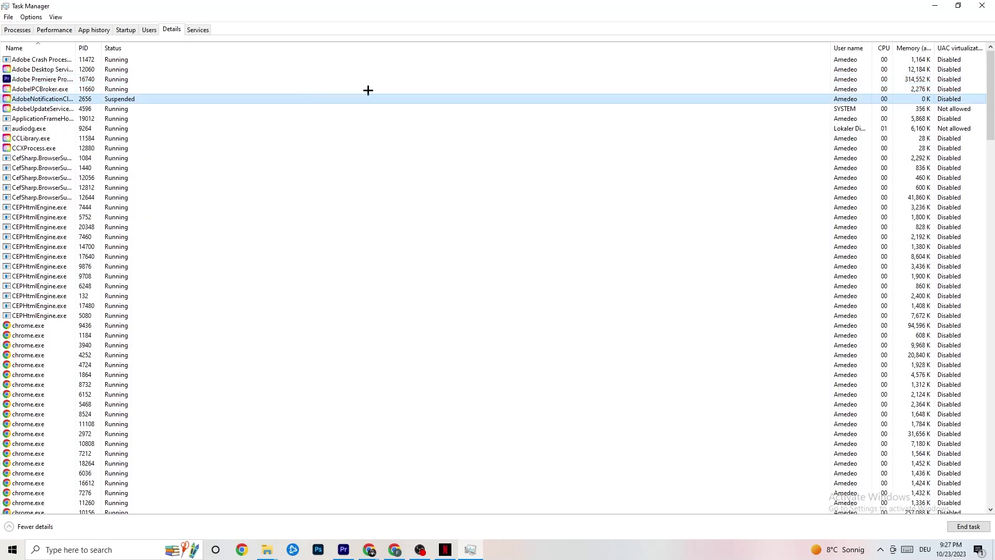
pyautogui.click(983, 5)
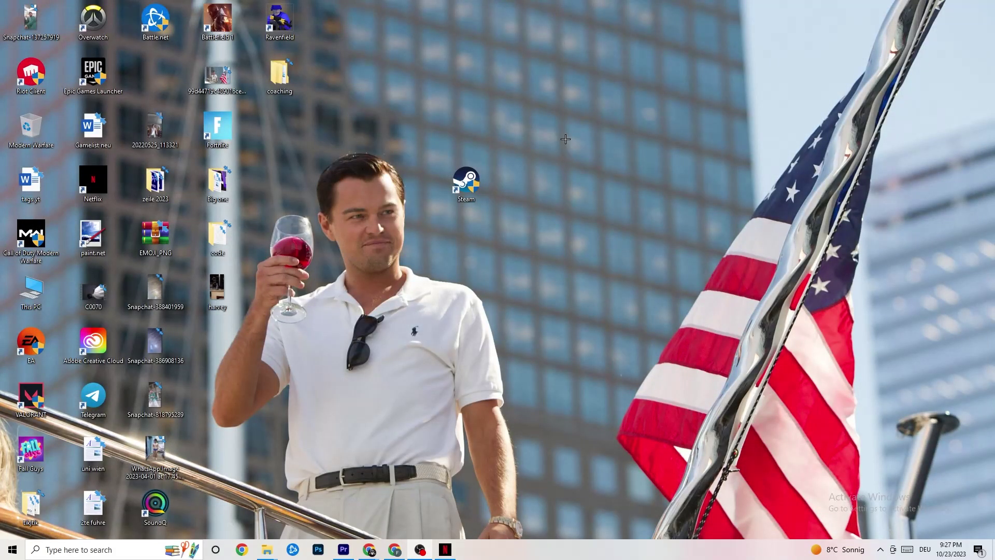
# Step: Review the image preview and resolution pages of NVIDIA Control Panel, select 1080p, 1920 × 1080 (native), and close the window
pyautogui.rightClick(556, 99)
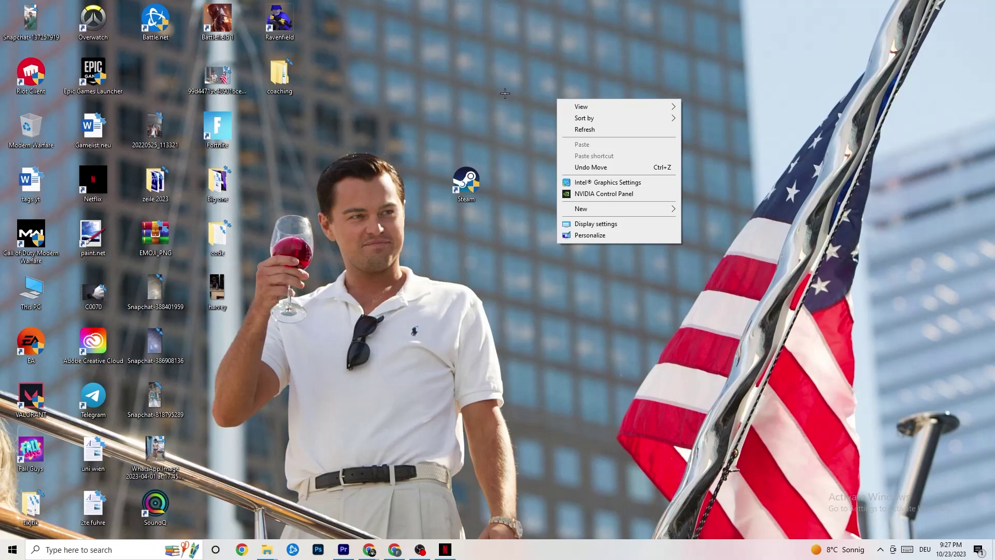
pyautogui.click(590, 195)
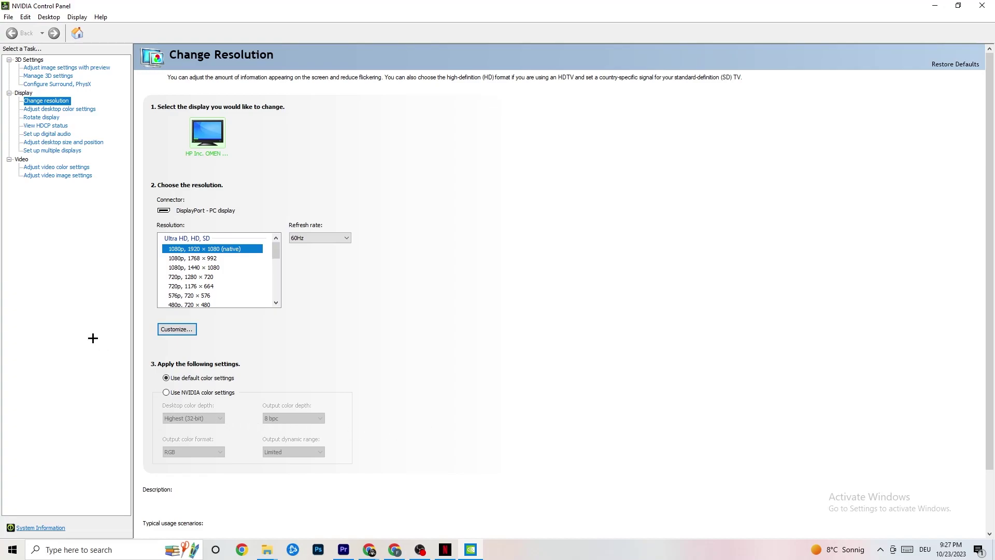
pyautogui.click(56, 69)
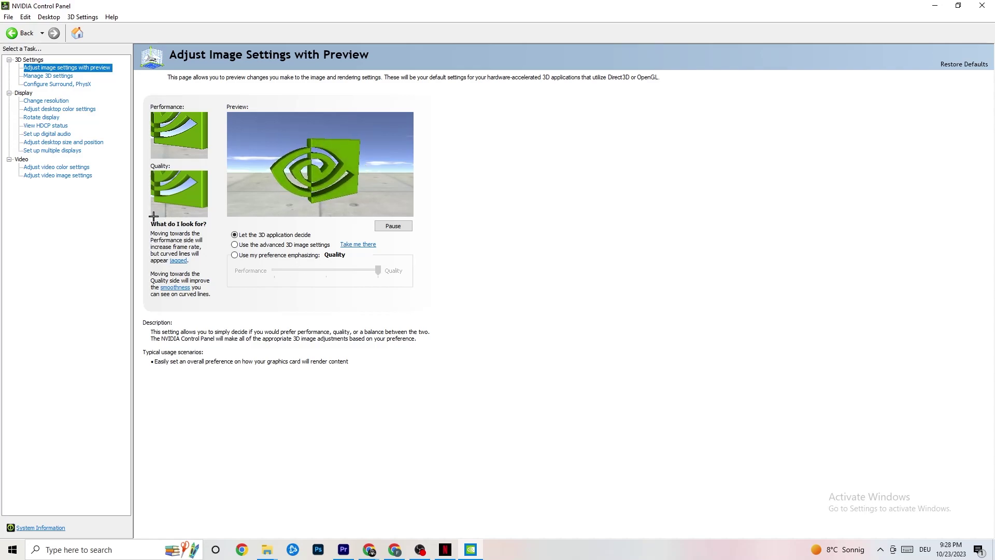
pyautogui.click(41, 101)
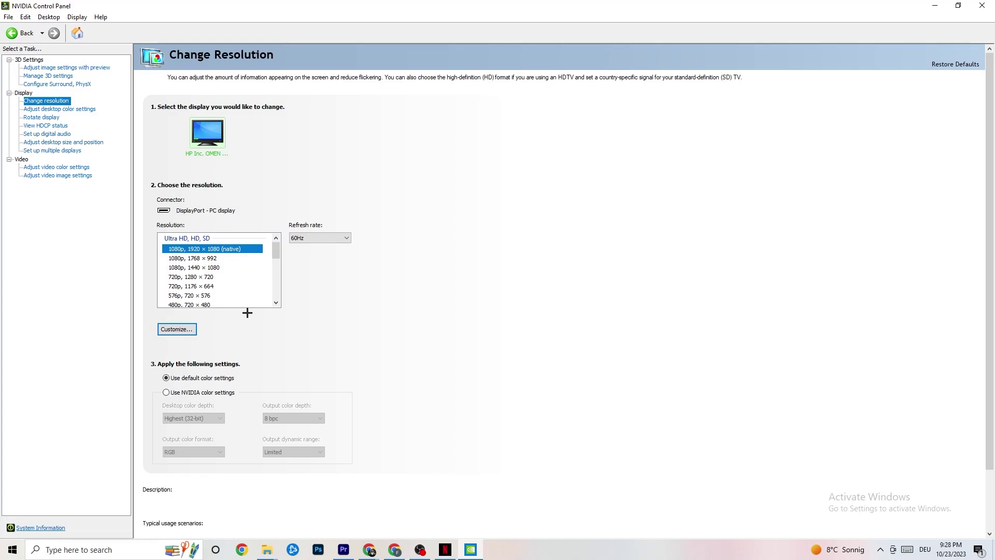
pyautogui.click(240, 248)
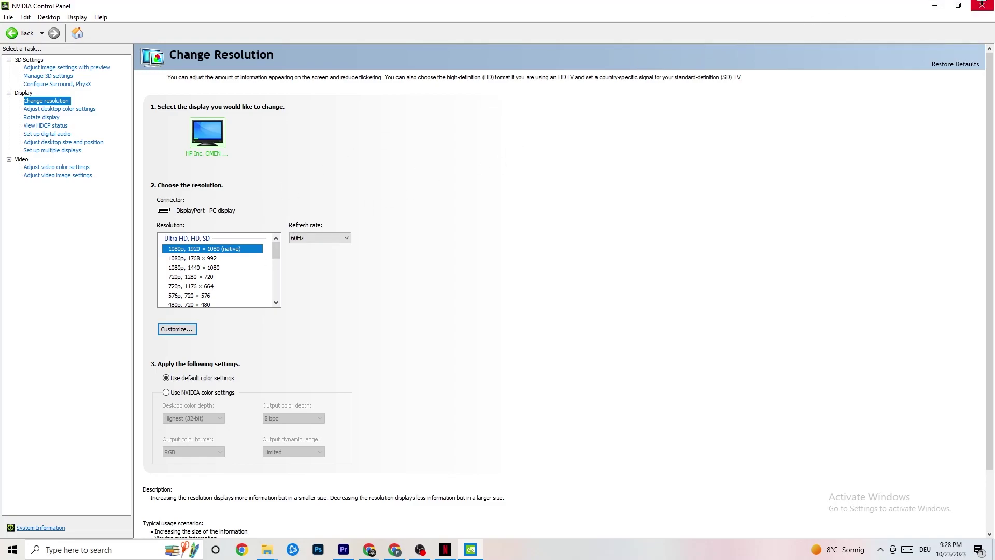
pyautogui.click(981, 5)
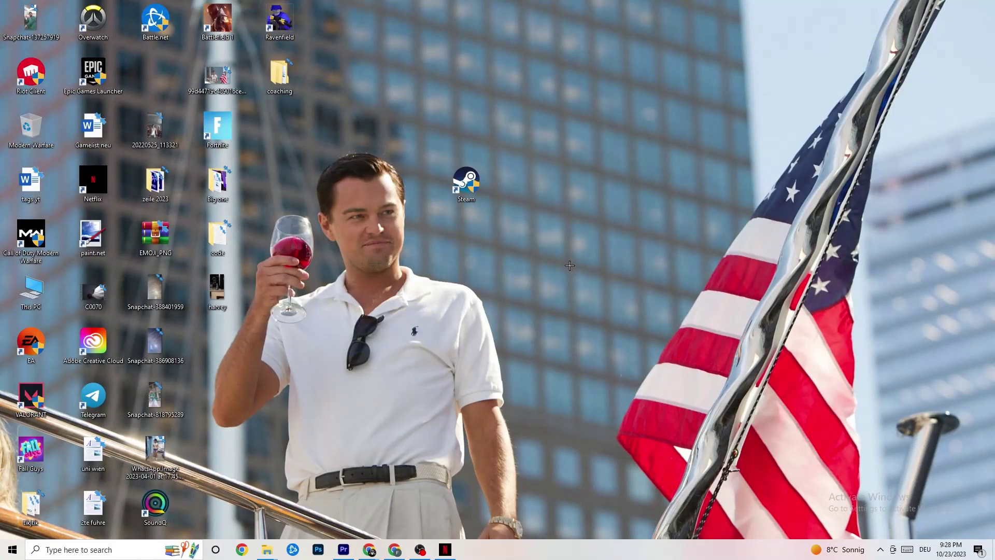